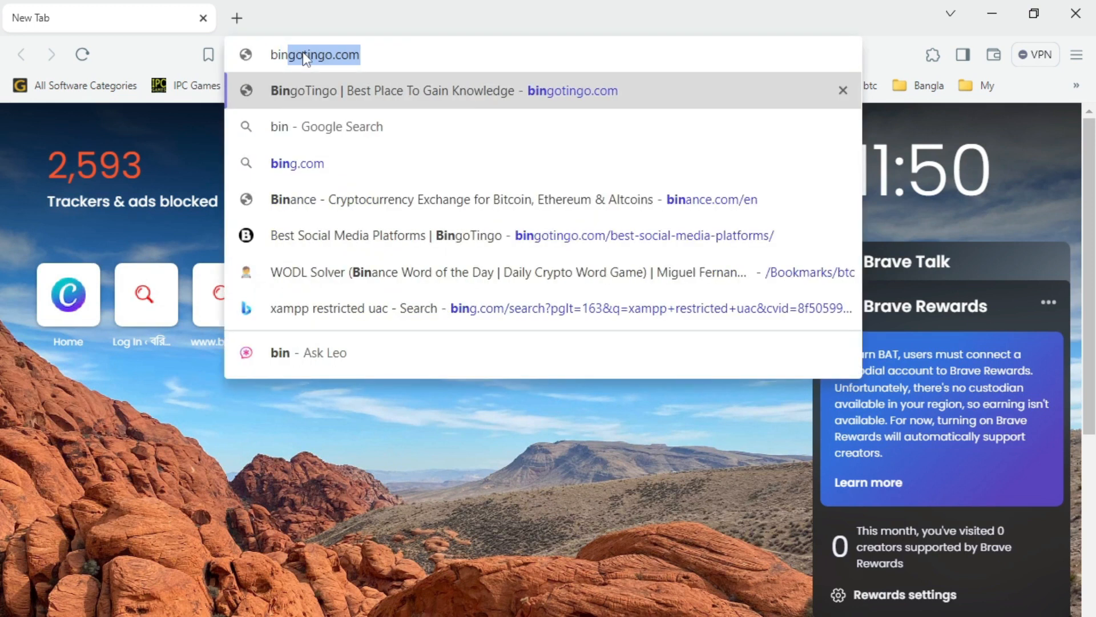
Open bingotingo.com and go to its Best Social Media Platforms article.
key("Right")
key("Return")
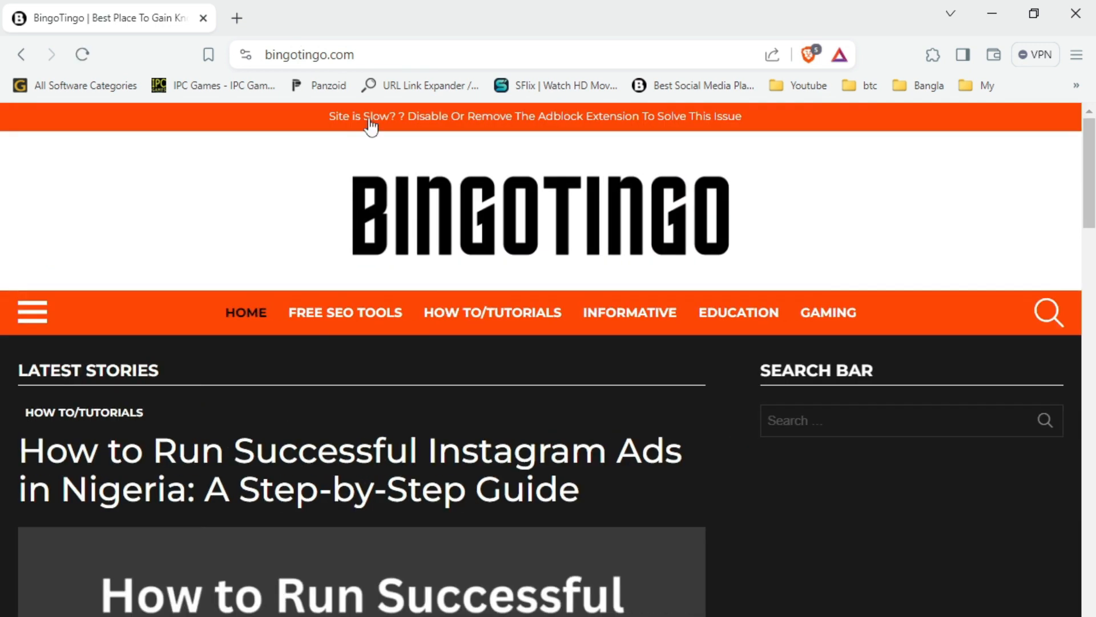
scroll(400, 162, "down", 15)
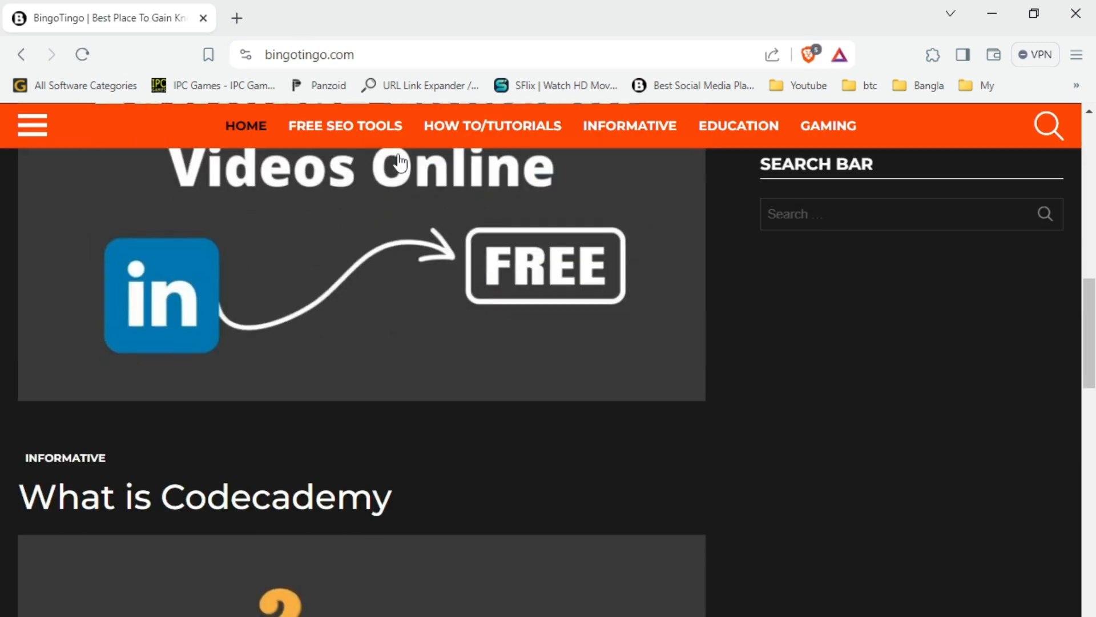
scroll(400, 163, "down", 18)
scroll(412, 412, "down", 3)
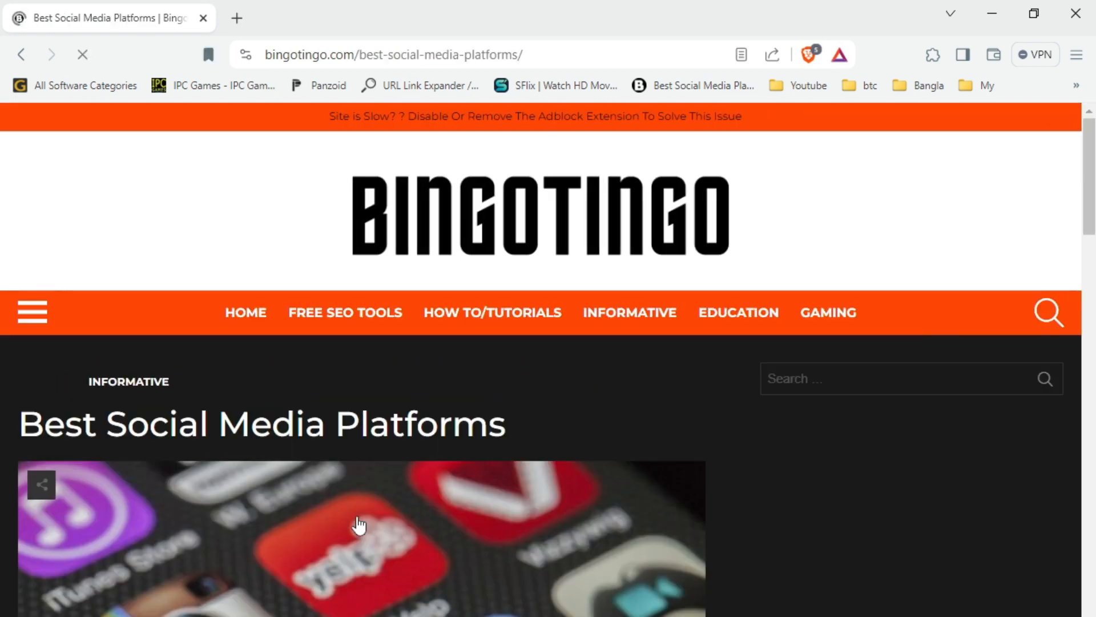
Follow the article's Reddit Free Guide download link, continue through GET HERE to Canva, and dismiss the Canva for Teams introduction.
scroll(359, 524, "down", 15)
scroll(359, 524, "down", 18)
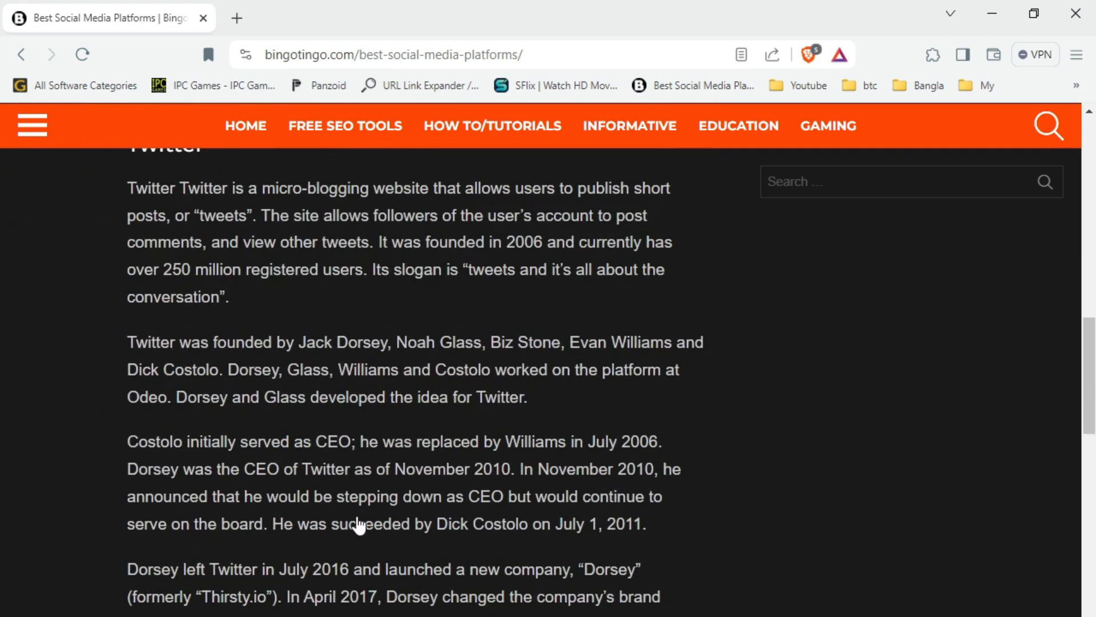
scroll(359, 524, "down", 12)
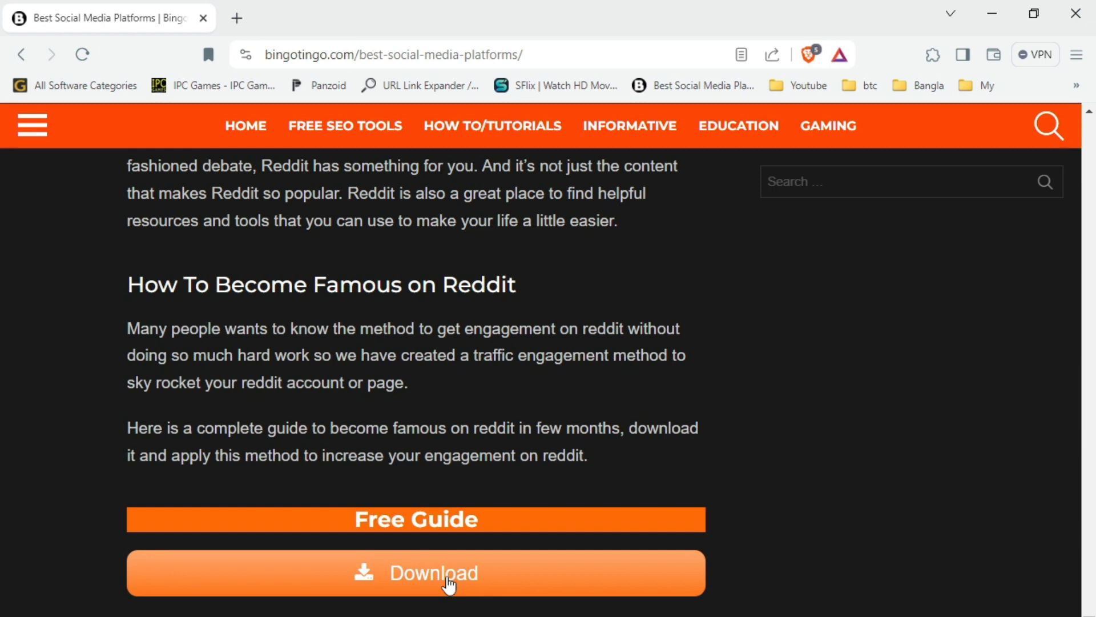
left_click(449, 584)
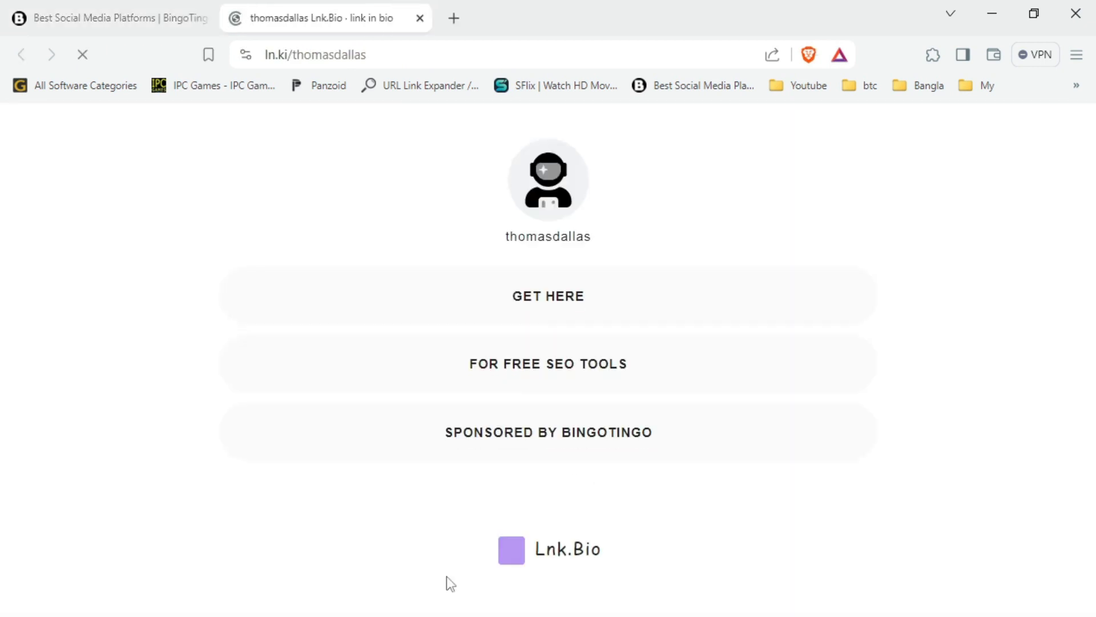
left_click(559, 308)
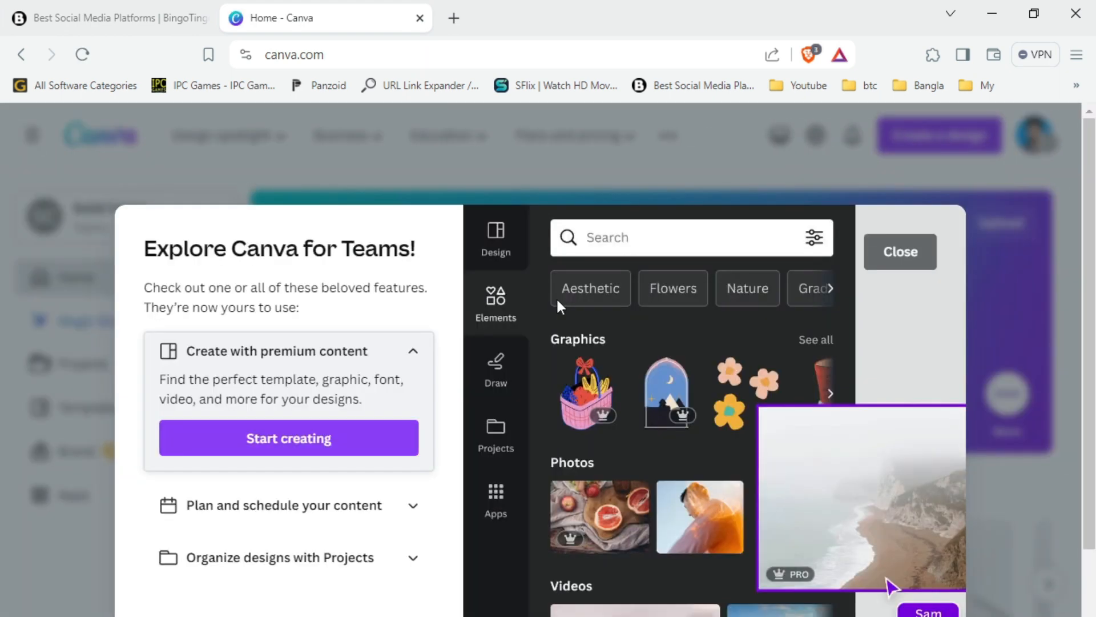
left_click(895, 254)
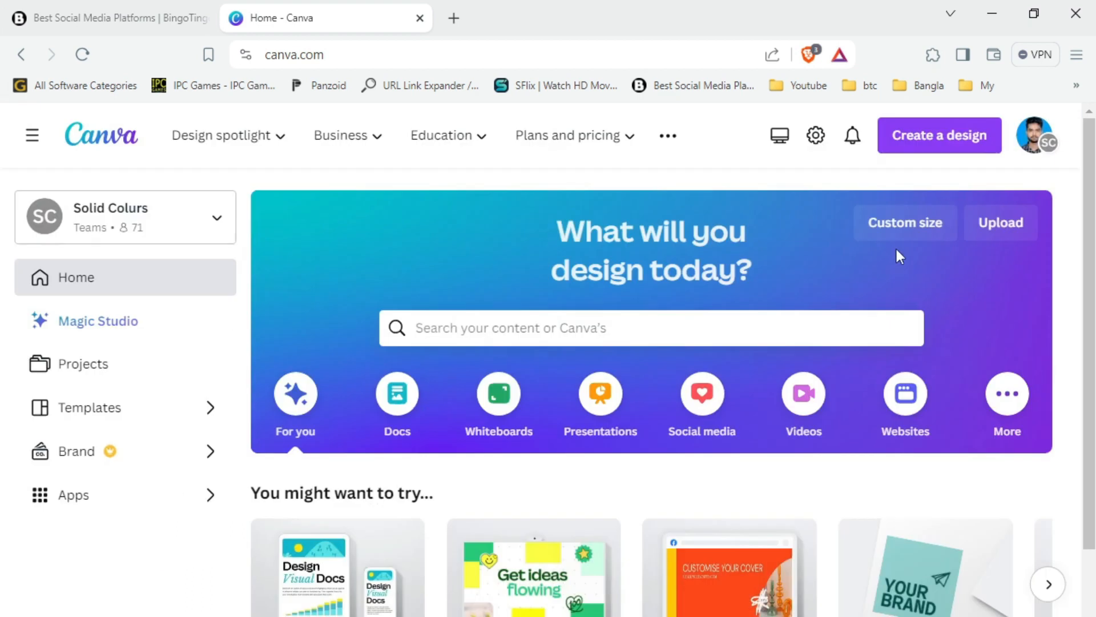
Examine the list of other teams available to the account.
left_click(179, 233)
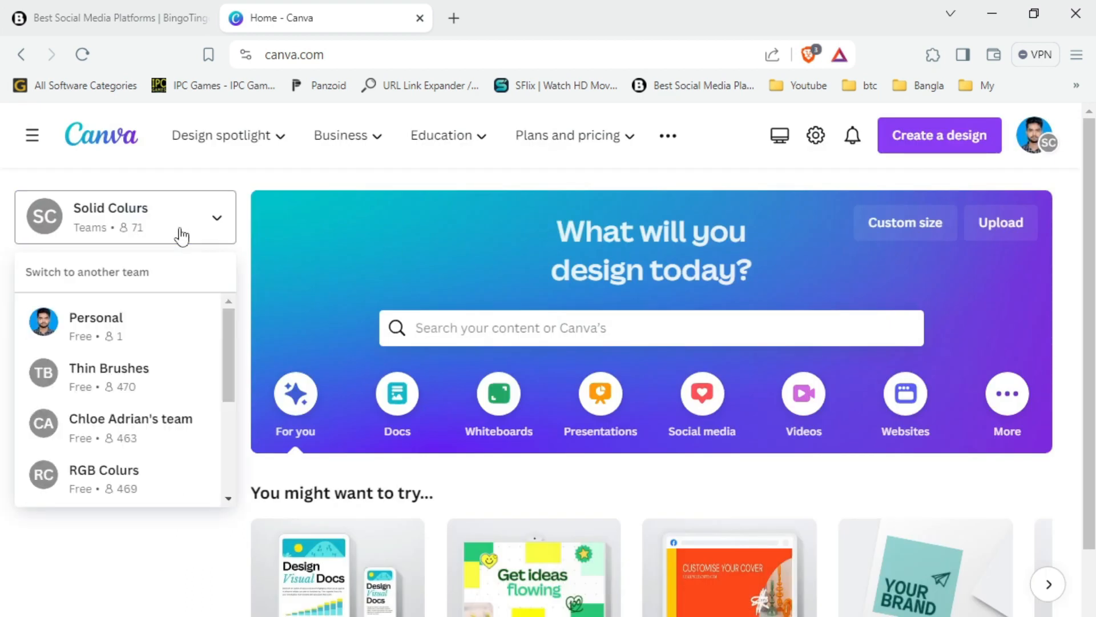
scroll(157, 435, "down", 2)
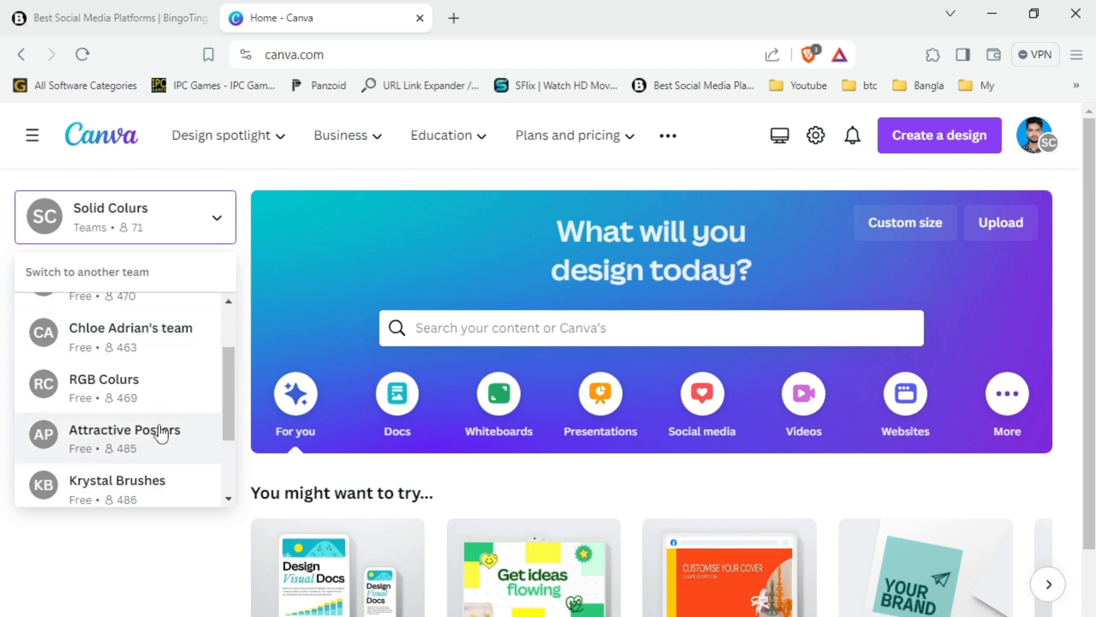
scroll(162, 435, "up", 3)
mouse_move(525, 145)
left_click(996, 269)
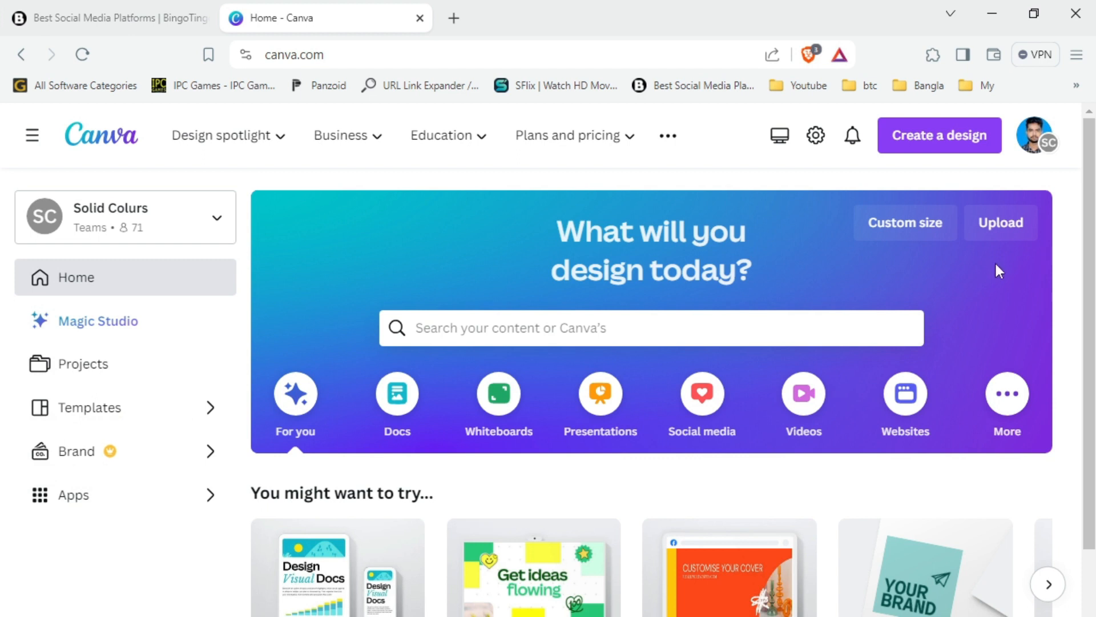
Create a blank Facebook Post (Landscape) design.
left_click(944, 156)
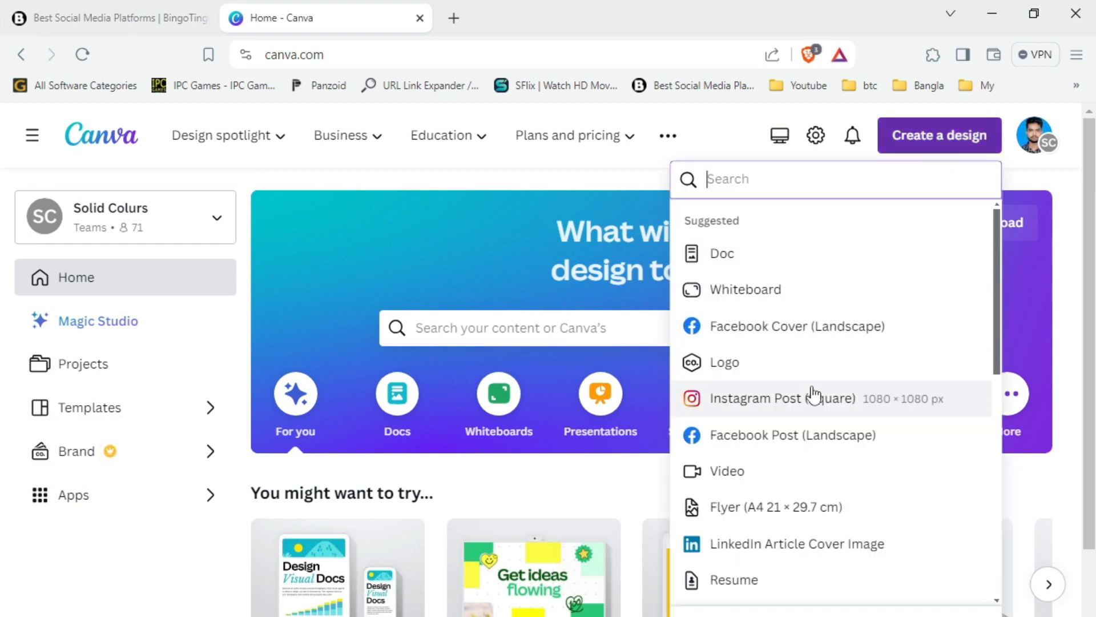
left_click(795, 435)
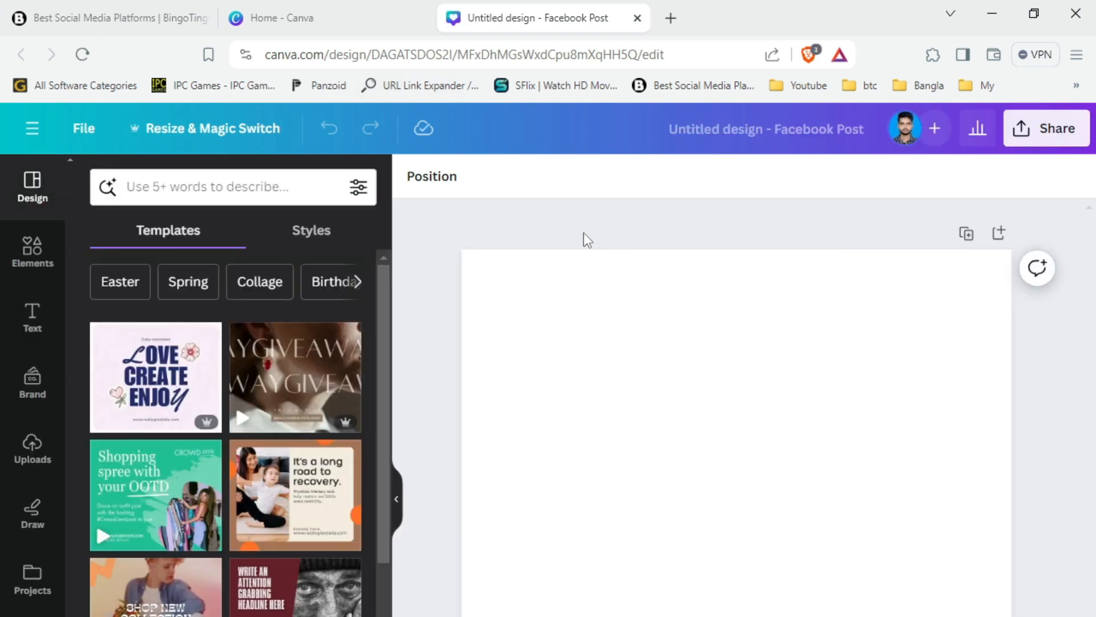
Apply the Pro template "White and Dark Brown Modern Minimalist Salad Business Facebook Post" to the blank page.
scroll(234, 392, "down", 8)
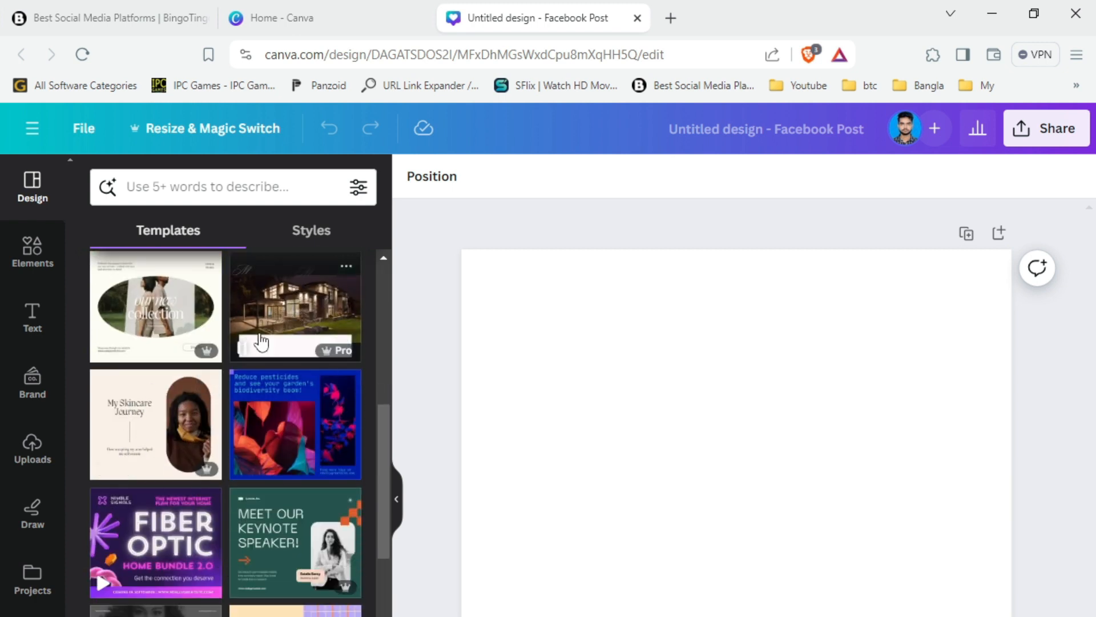
scroll(217, 517, "down", 2)
scroll(217, 518, "down", 5)
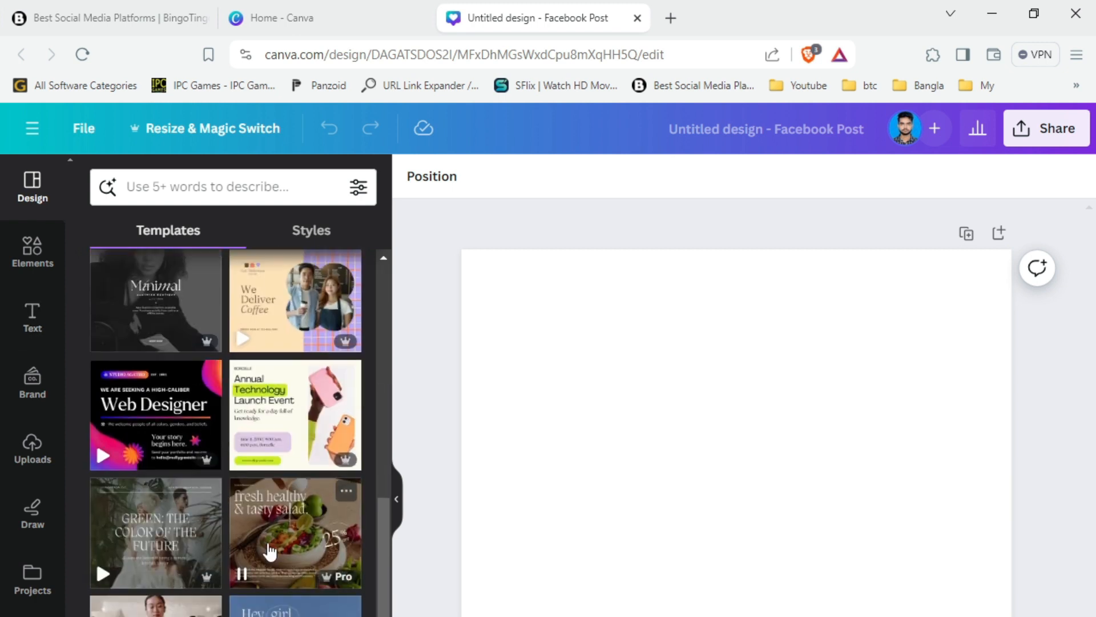
left_click_drag(516, 439, 509, 319)
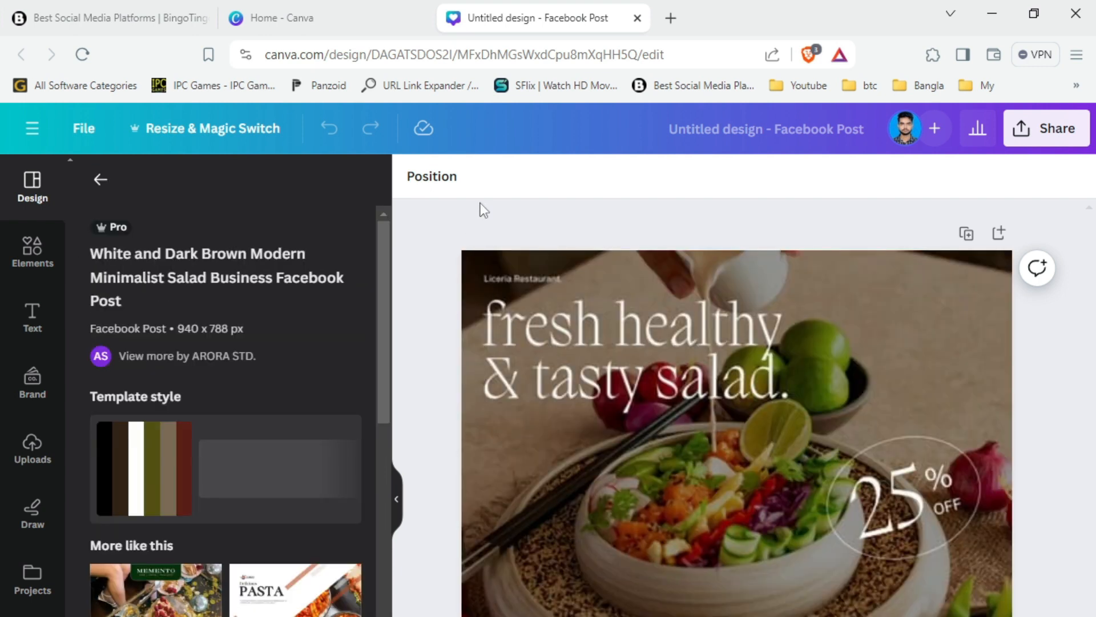
Try out the design's download options with file type JPG and size 1.375, leaving without downloading.
left_click(1076, 128)
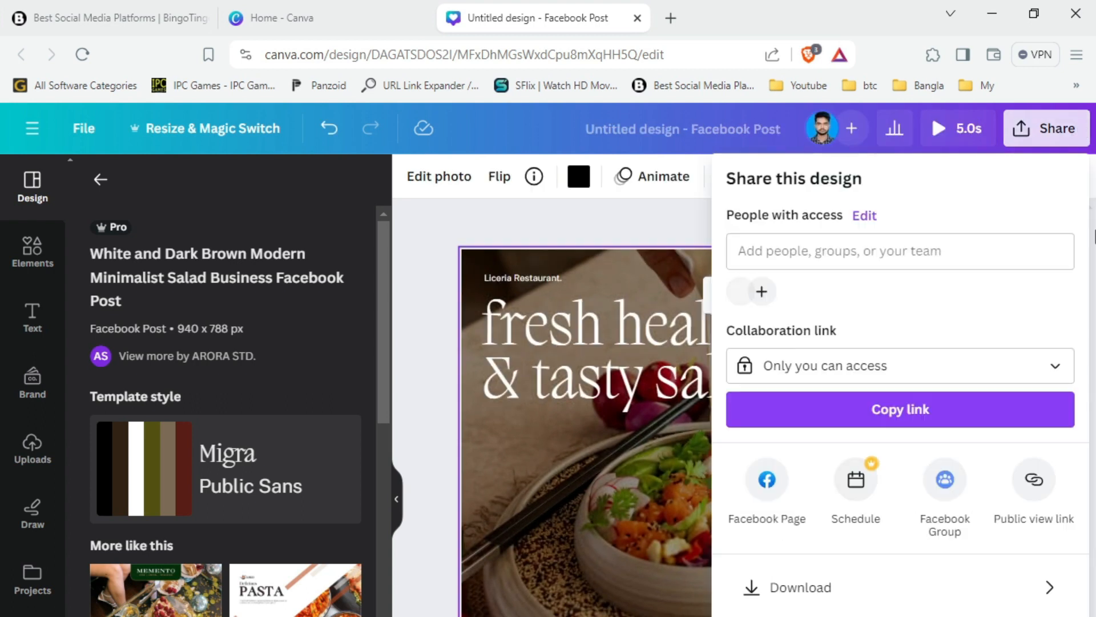
left_click(863, 581)
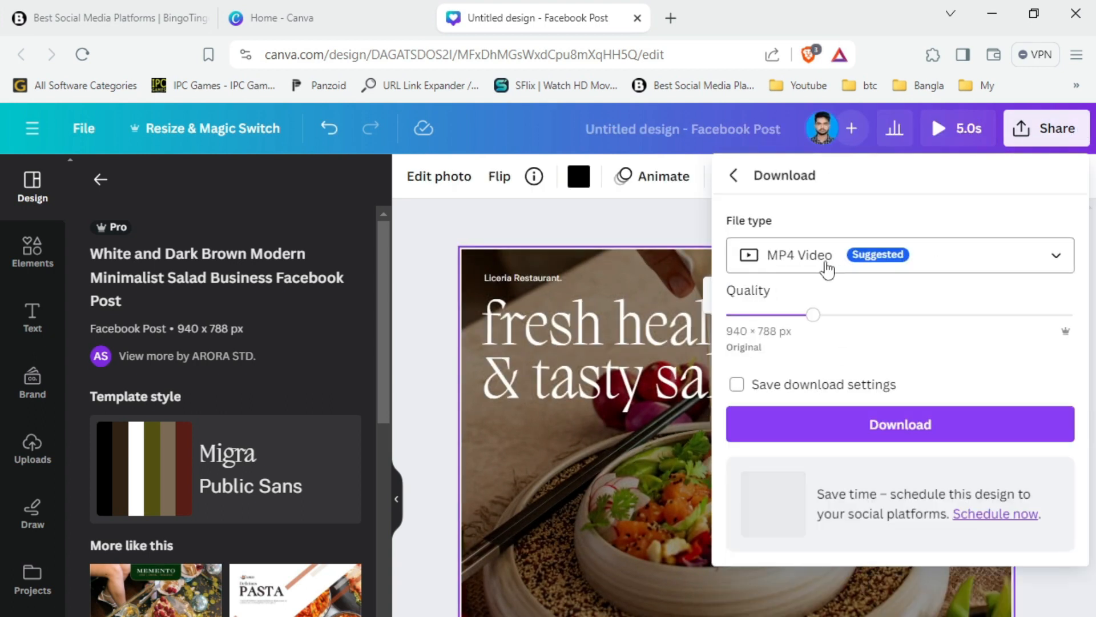
left_click(821, 271)
left_click(820, 320)
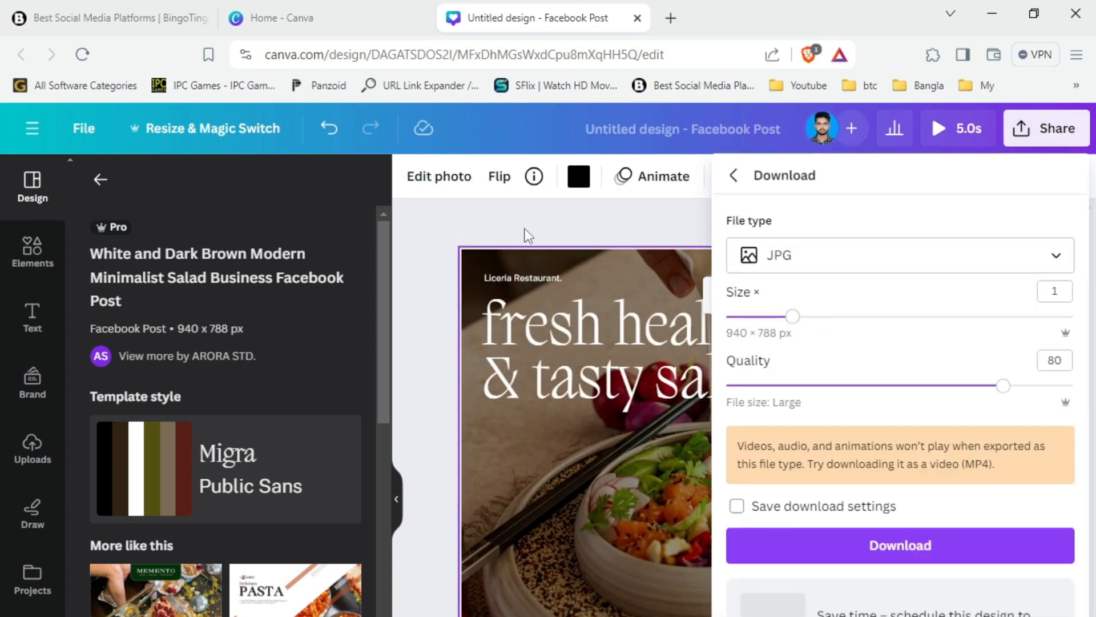
left_click_drag(792, 316, 843, 312)
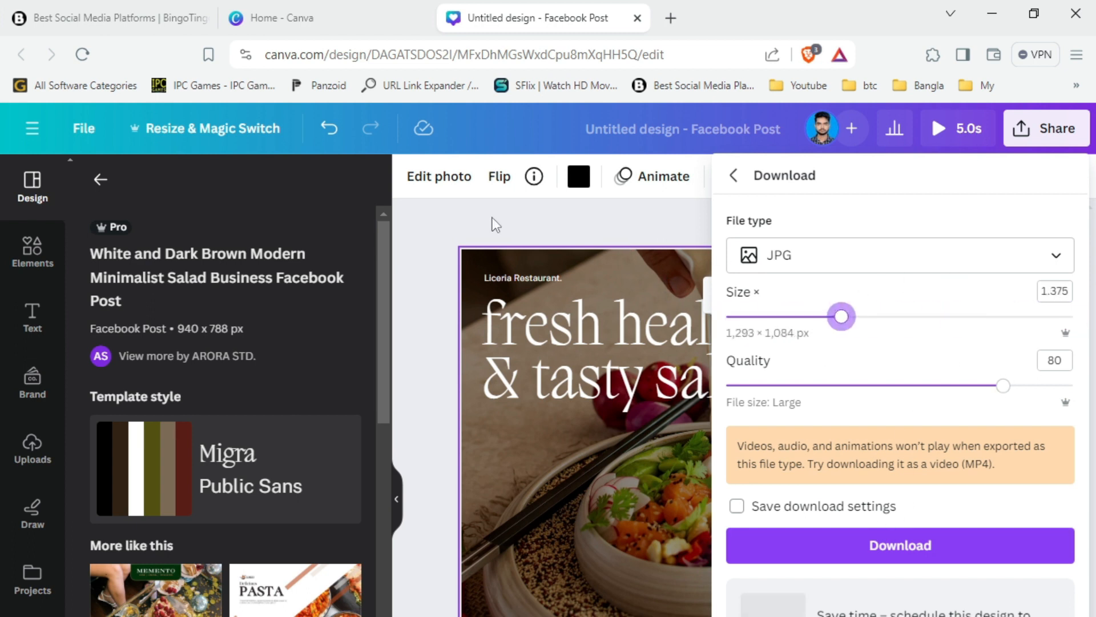
left_click(546, 228)
Delete the "fresh healthy & tasty salad." headline and the restaurant name from the page.
left_click(710, 342)
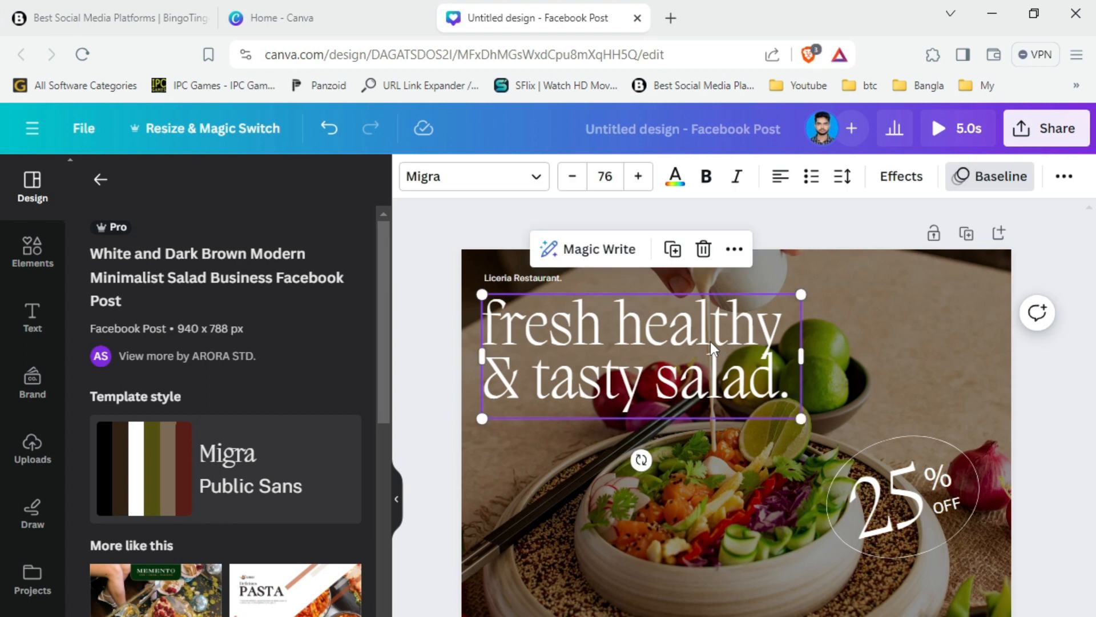
left_click(702, 247)
left_click(698, 409)
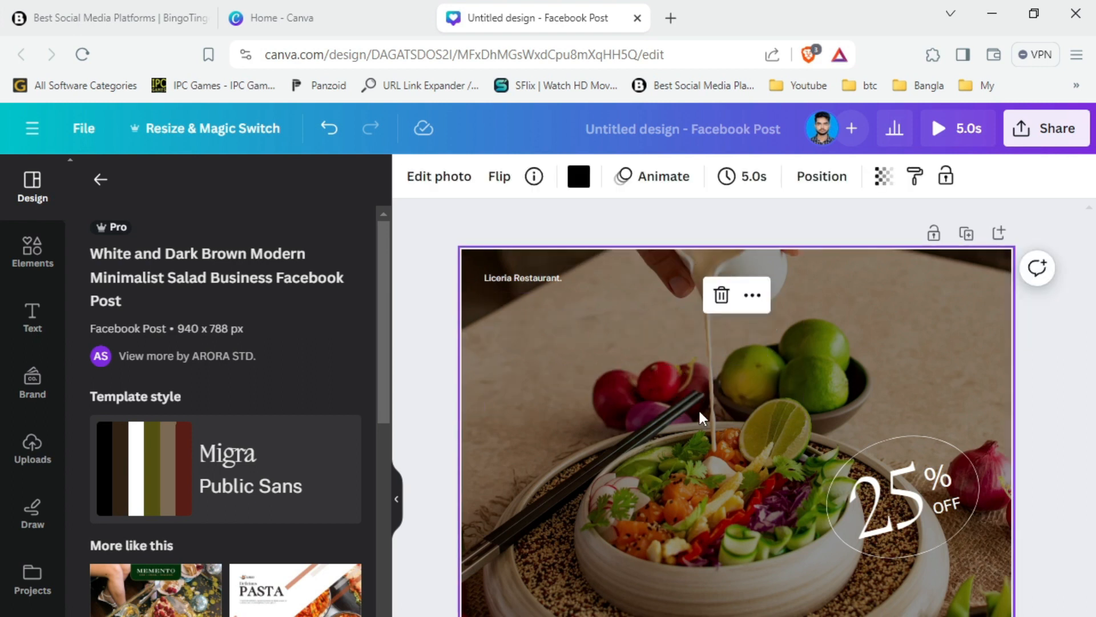
left_click(509, 276)
key("Delete")
Delete the 25% OFF badge, the salad background photo and the remaining black background to empty the page.
left_click(888, 503)
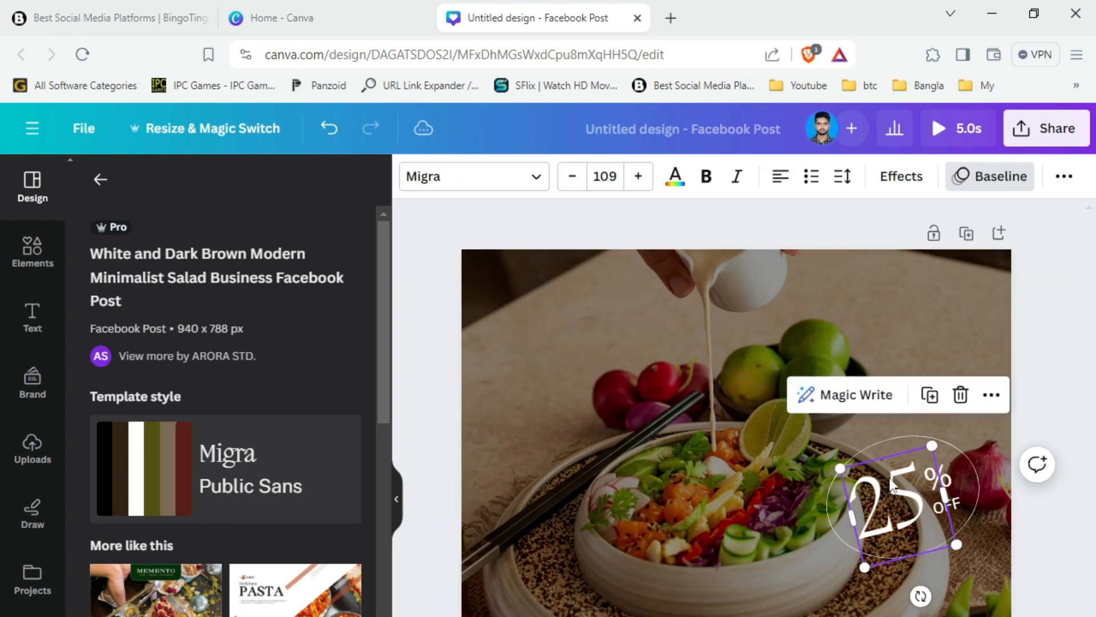
key("Delete")
left_click(829, 497)
key("Delete")
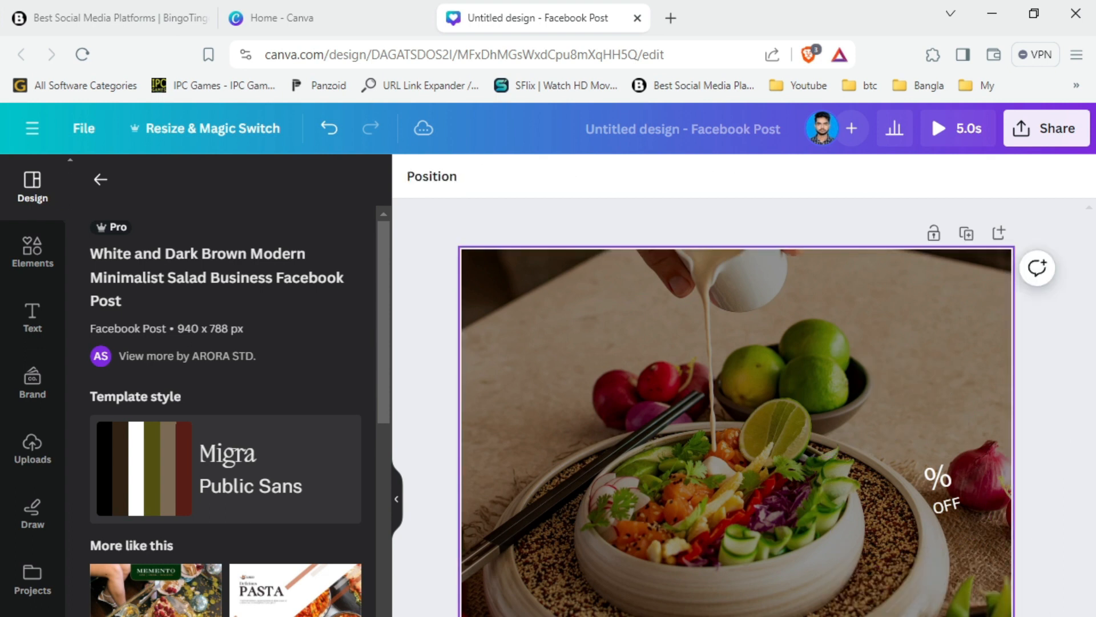
key("Delete")
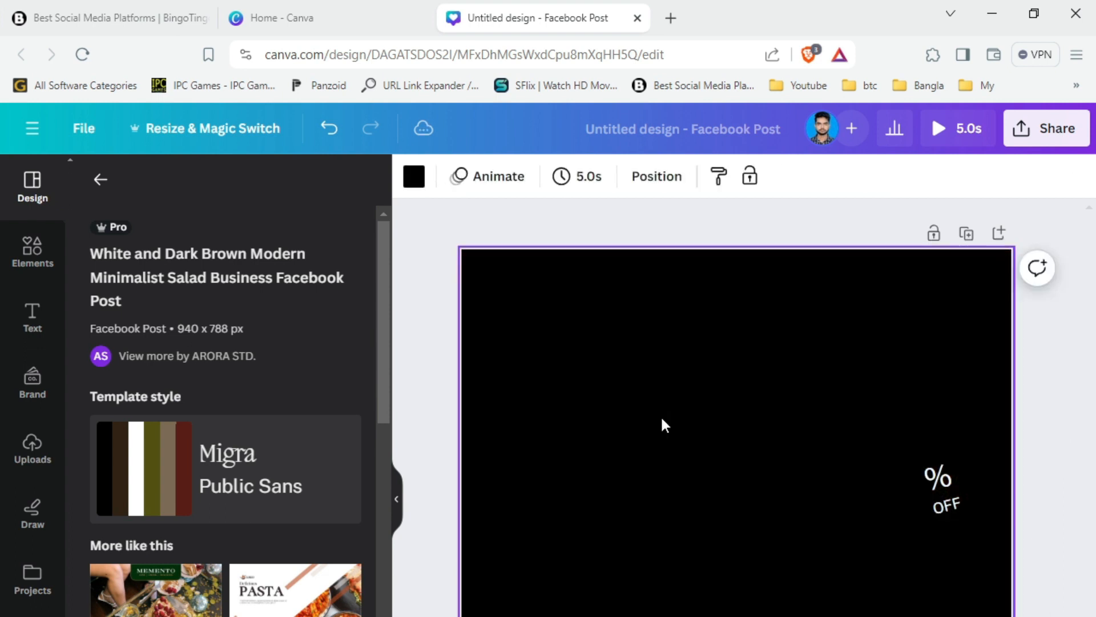
key("Delete")
Apply the "Giveaway Facebook Post in Teal White Chic Photocentric Style" template to the empty page.
scroll(225, 400, "down", 2)
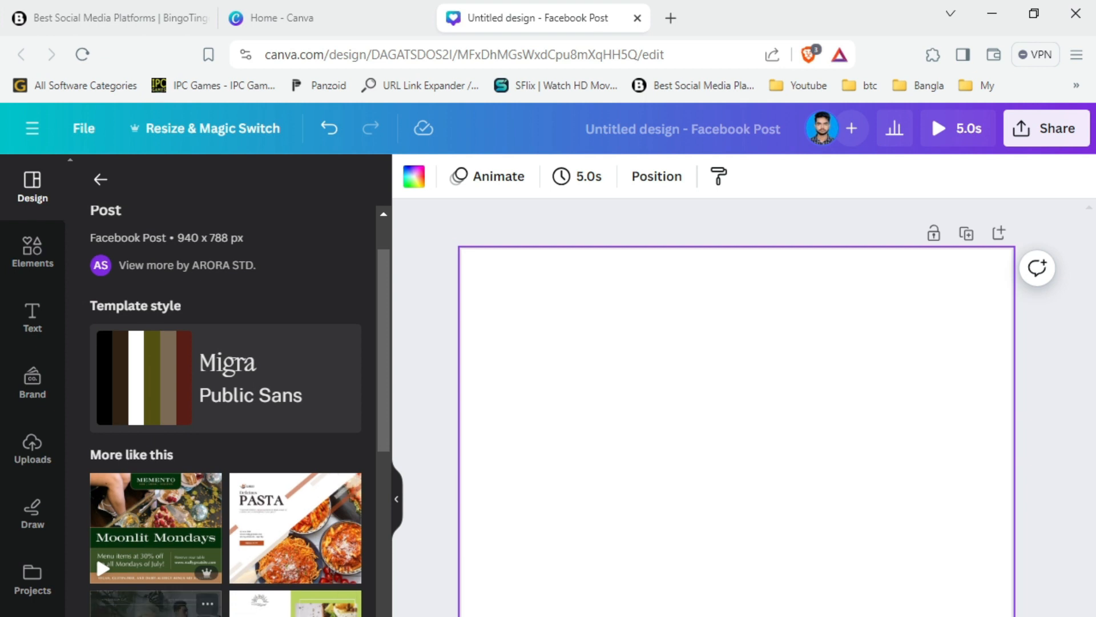
scroll(288, 581, "down", 10)
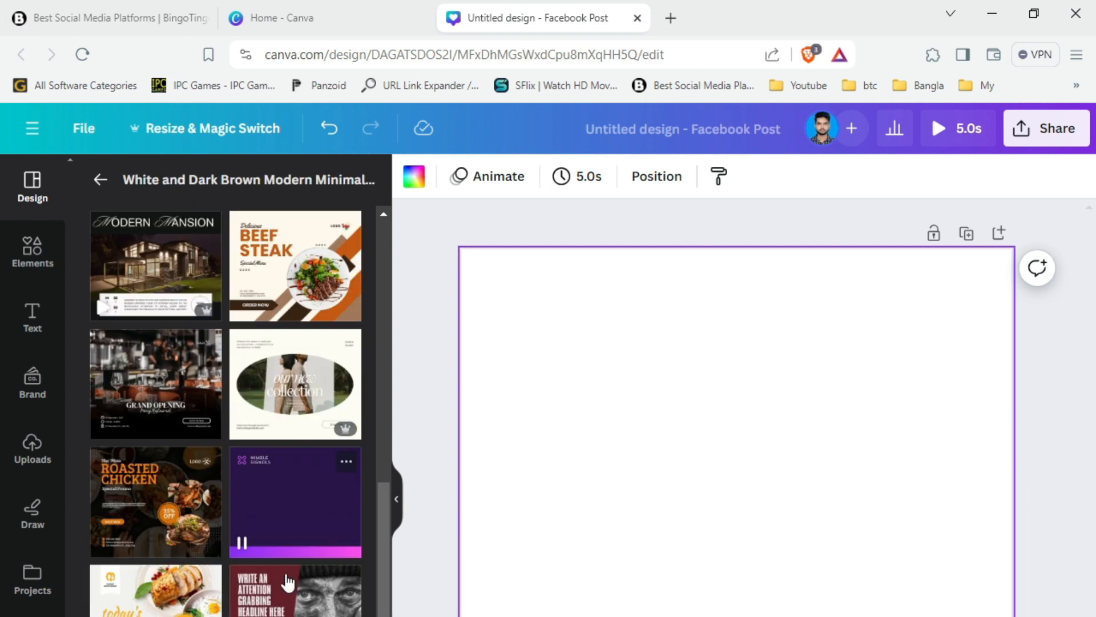
scroll(287, 581, "down", 2)
scroll(280, 581, "down", 6)
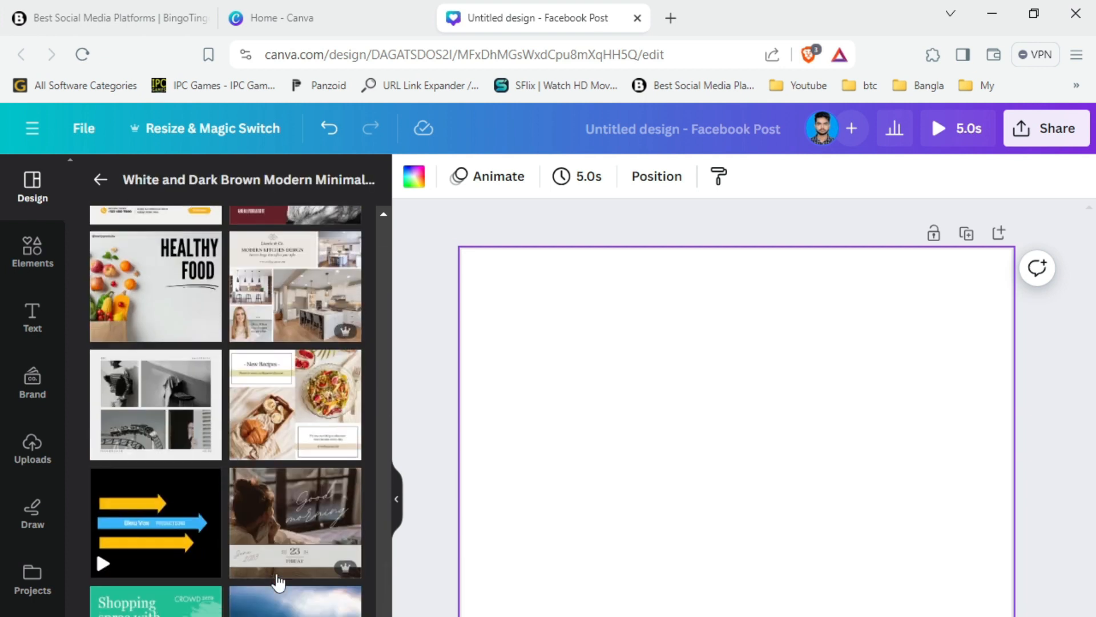
left_click_drag(206, 599, 536, 430)
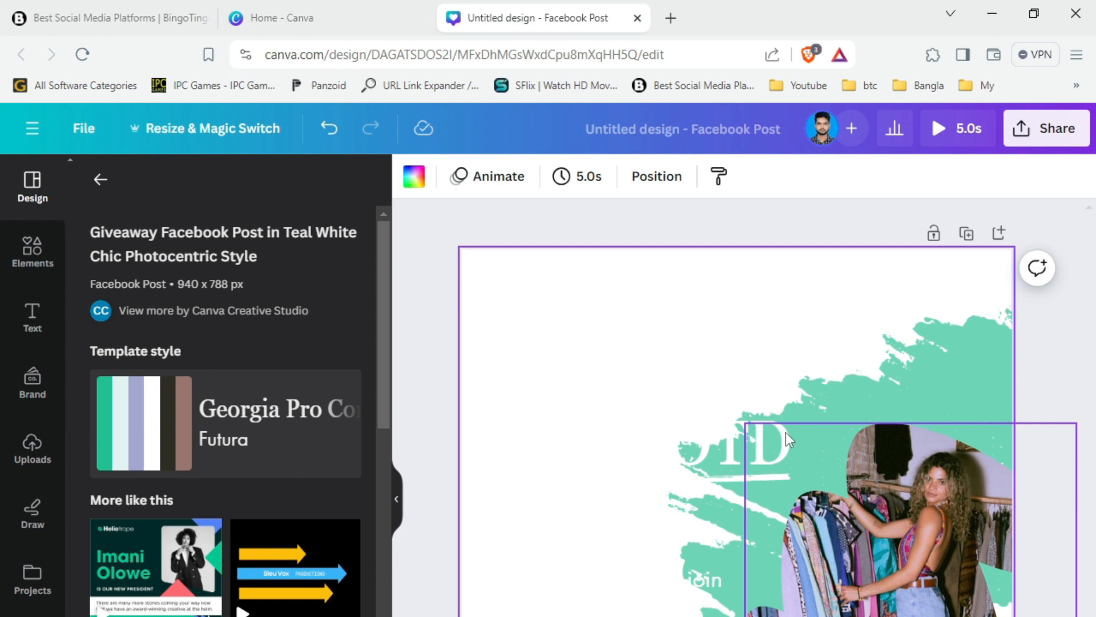
Remove the teal brush-stroke background and enlarge the clothes-rack photo to cover most of the page.
left_click(899, 489)
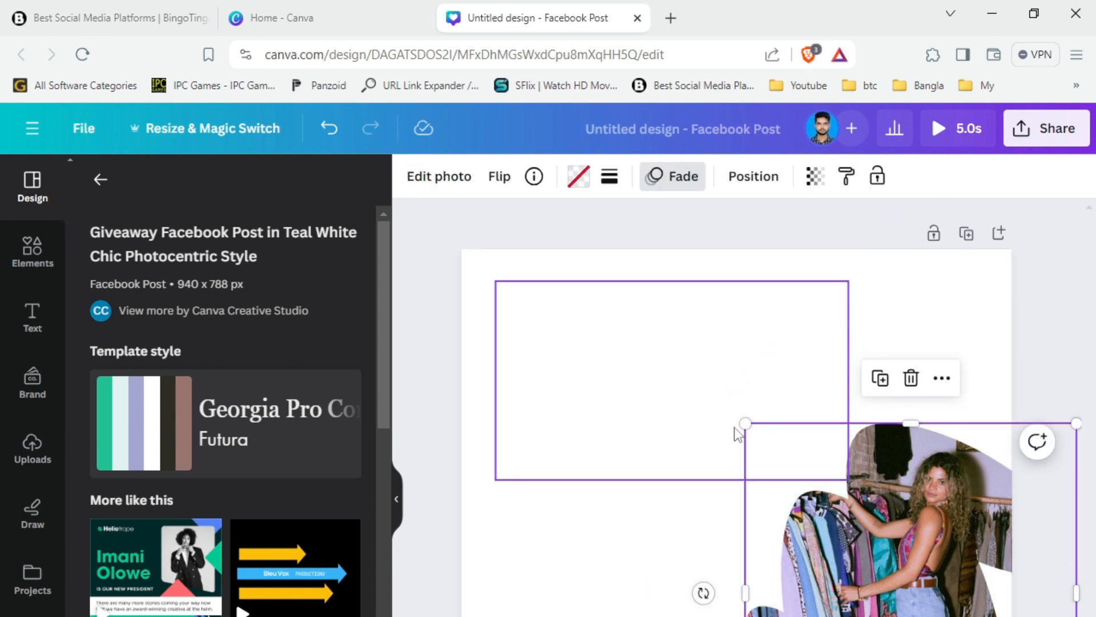
left_click_drag(745, 423, 434, 374)
left_click_drag(671, 399, 584, 400)
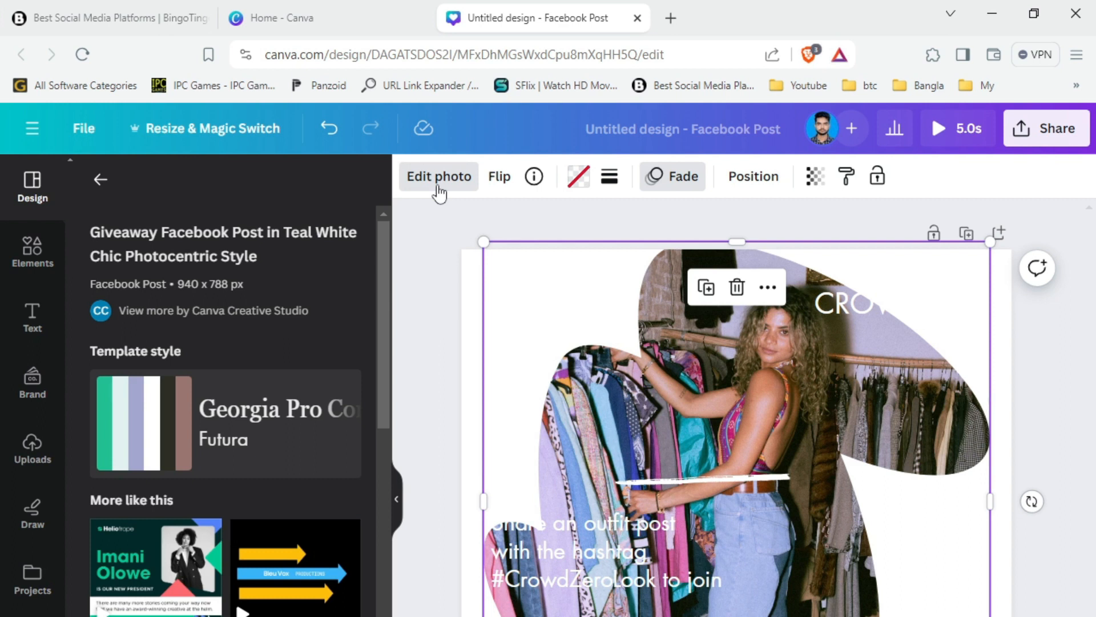
Remove the background from the clothes-rack photo with BG Remover and delete the white line crossing the woman.
left_click(439, 193)
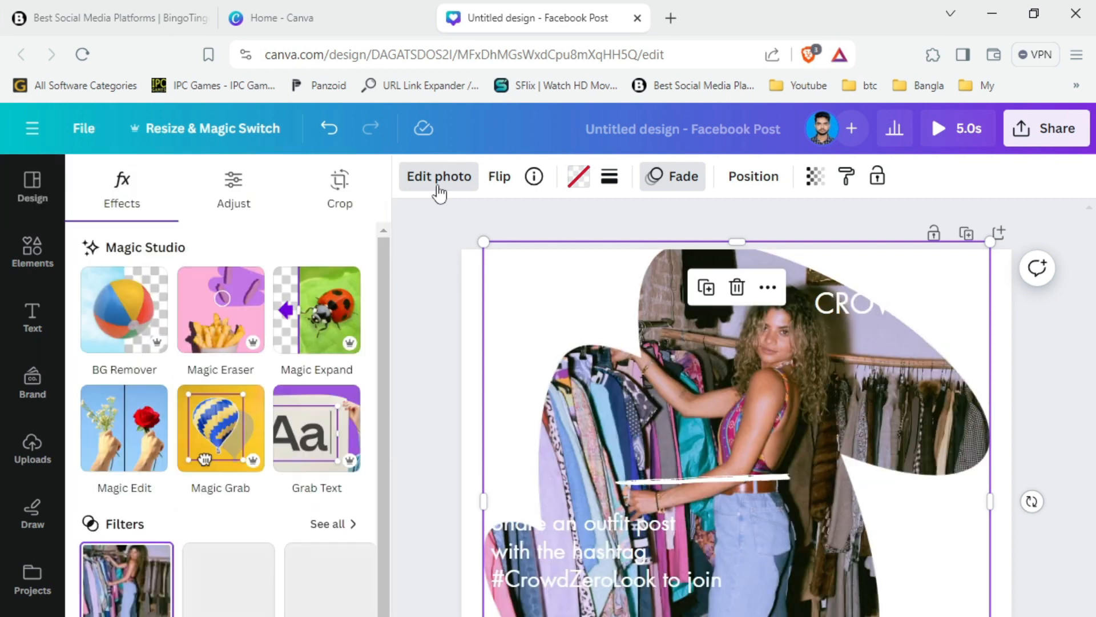
left_click(129, 326)
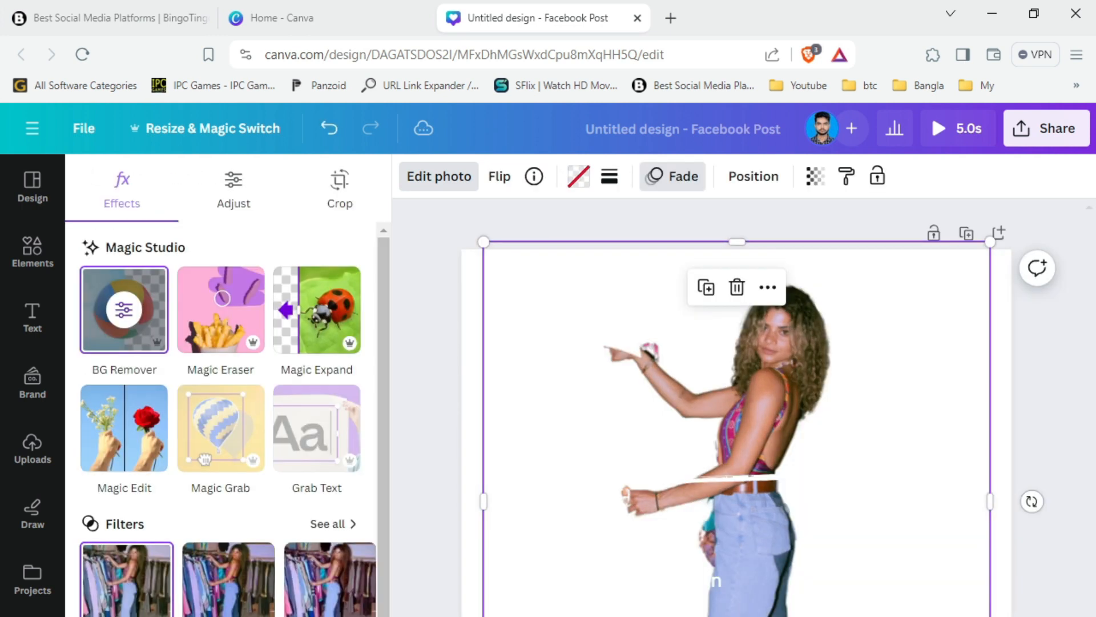
left_click(728, 483)
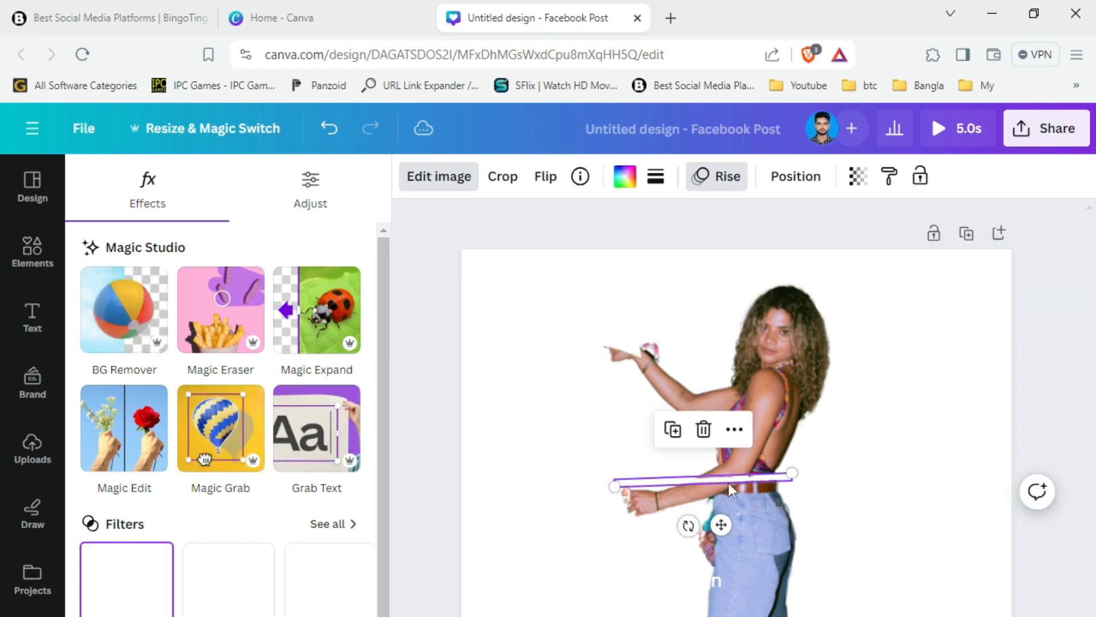
left_click(729, 483)
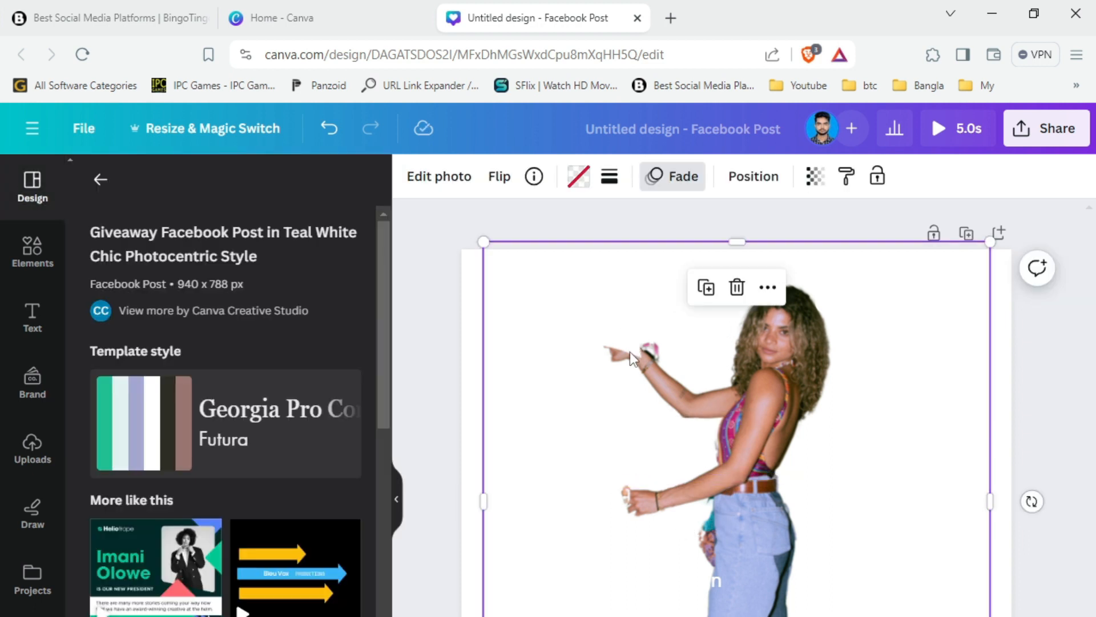
Move the woman's cutout photo lower on the page, delete the photo from its frame, and deselect everything.
left_click_drag(827, 375, 828, 439)
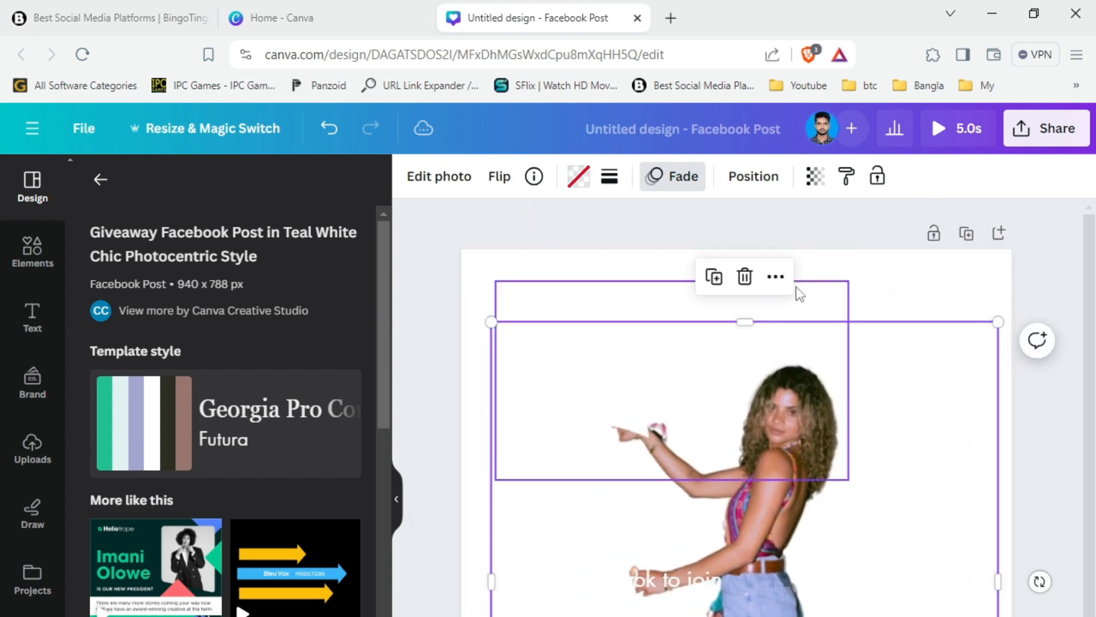
left_click(752, 285)
left_click(722, 335)
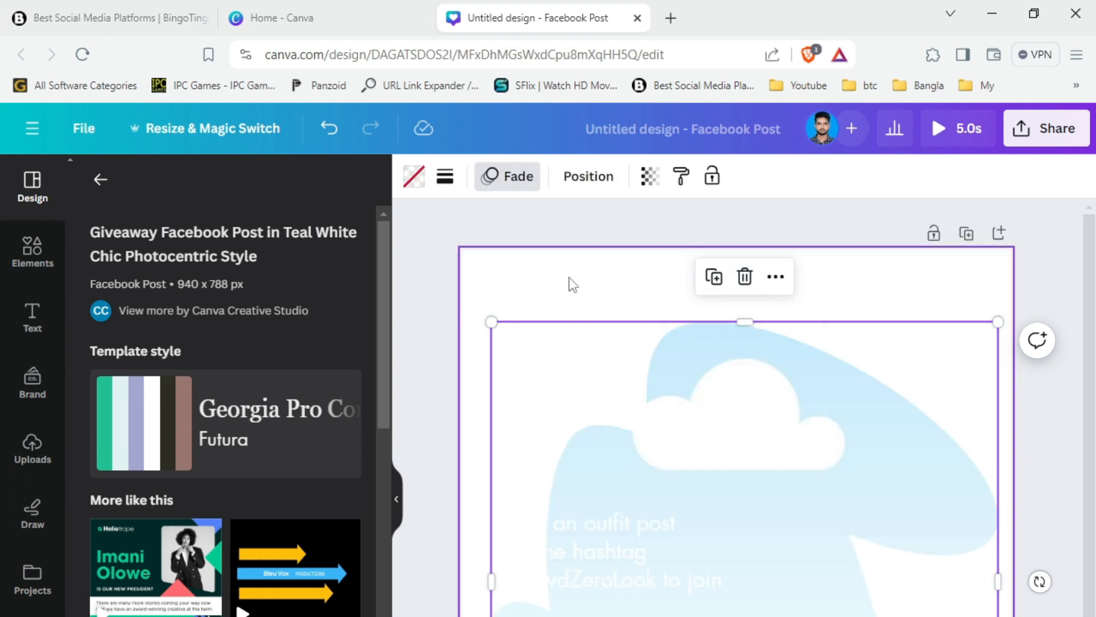
left_click(580, 222)
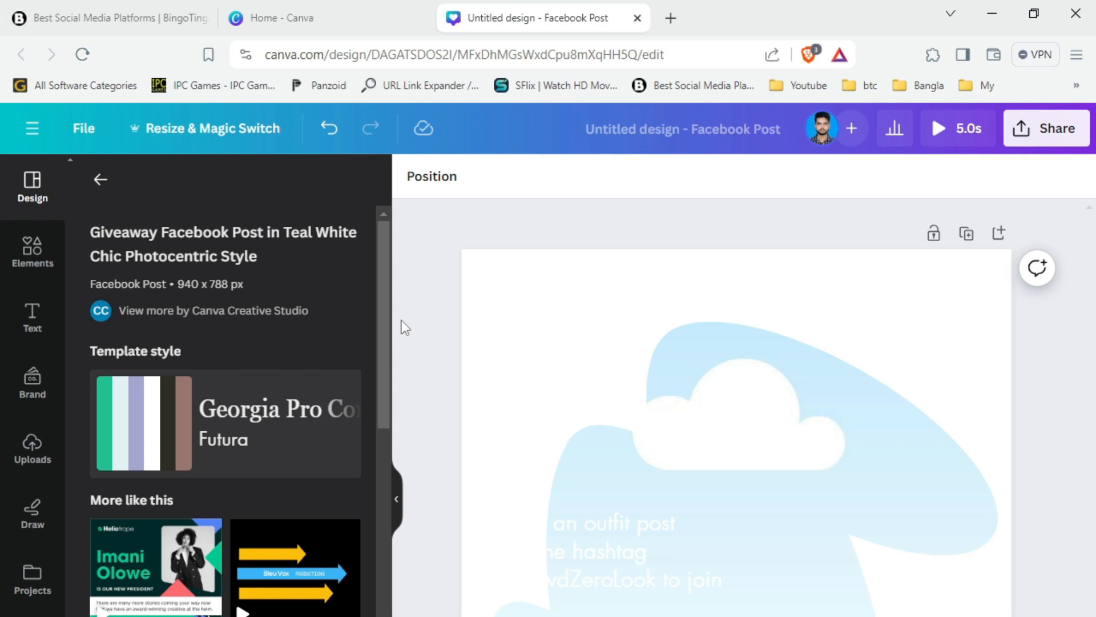
Return to the Canva home page and switch from the Solid Colurs team to the Personal account.
left_click(275, 17)
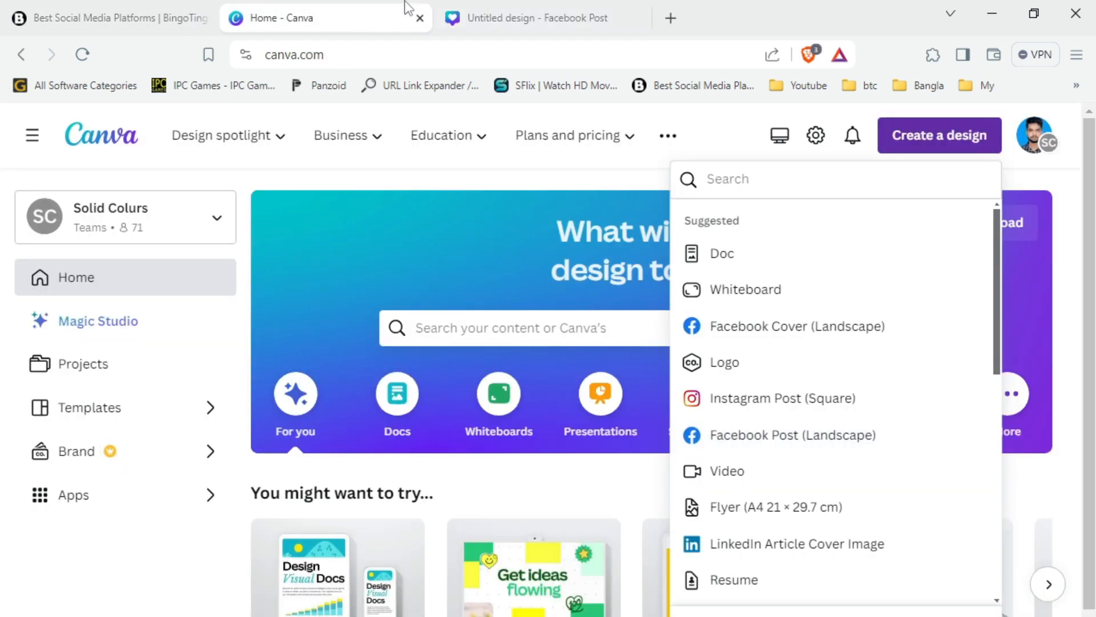
left_click(113, 212)
left_click(106, 337)
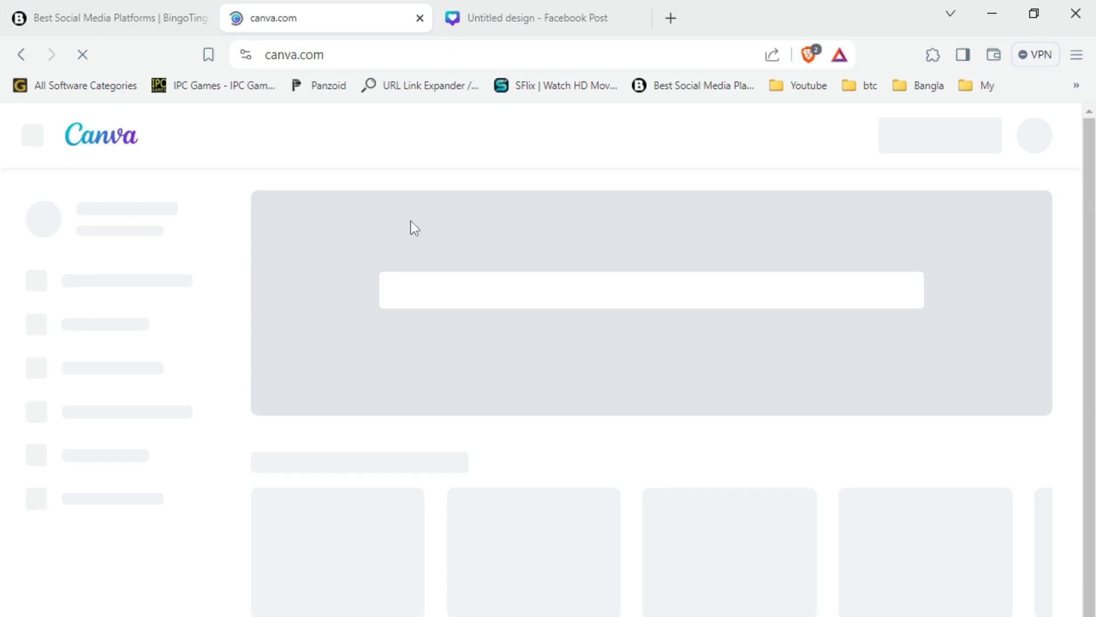
left_click(521, 8)
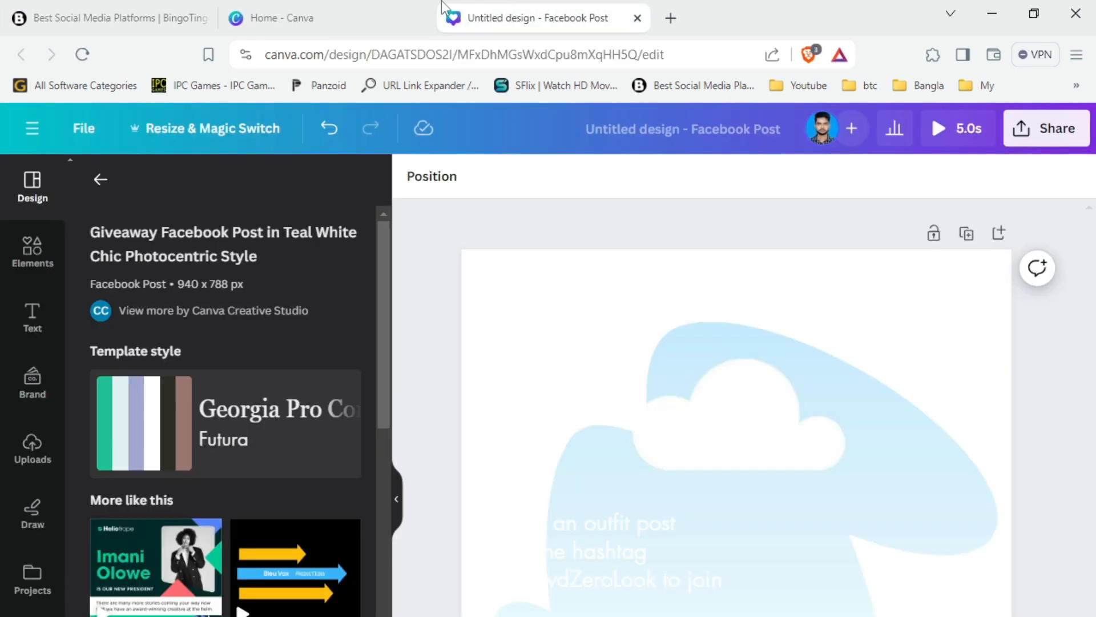
left_click(400, 17)
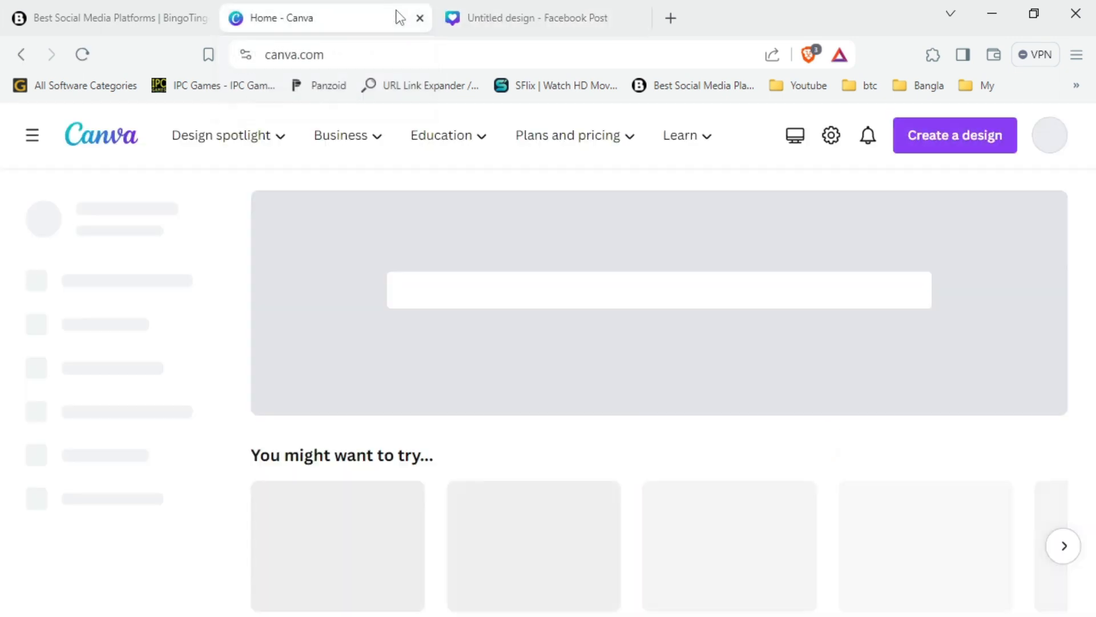
Open the red "Copy of আপনার পণ্যের বিজ্ঞাপন দিন" design from the recent designs and select its heading text.
scroll(494, 571, "down", 2)
scroll(492, 570, "down", 3)
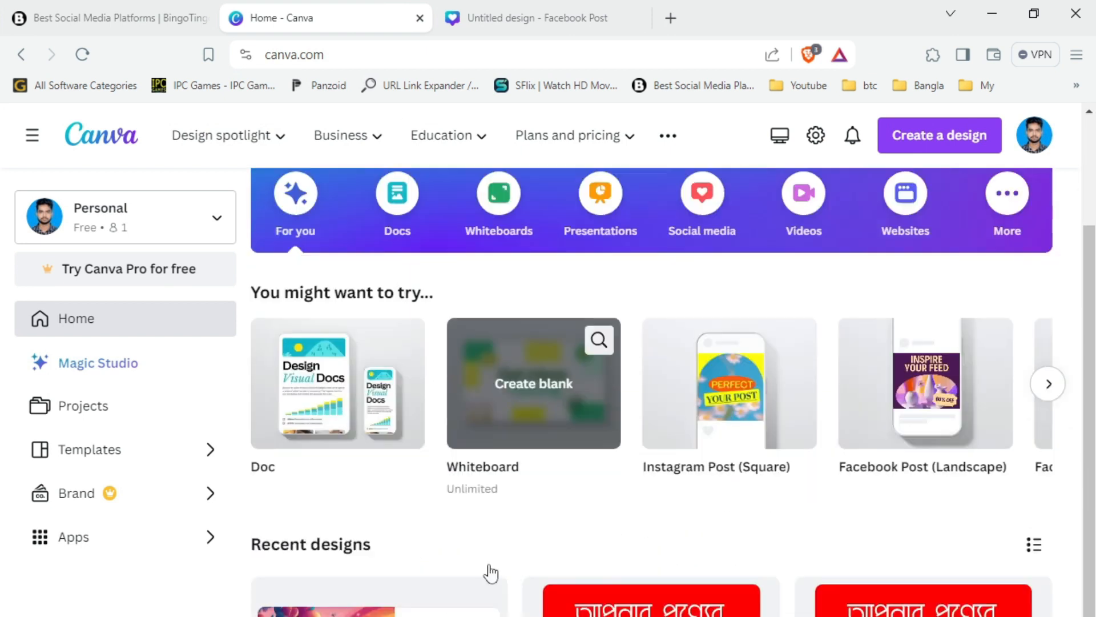
left_click(622, 570)
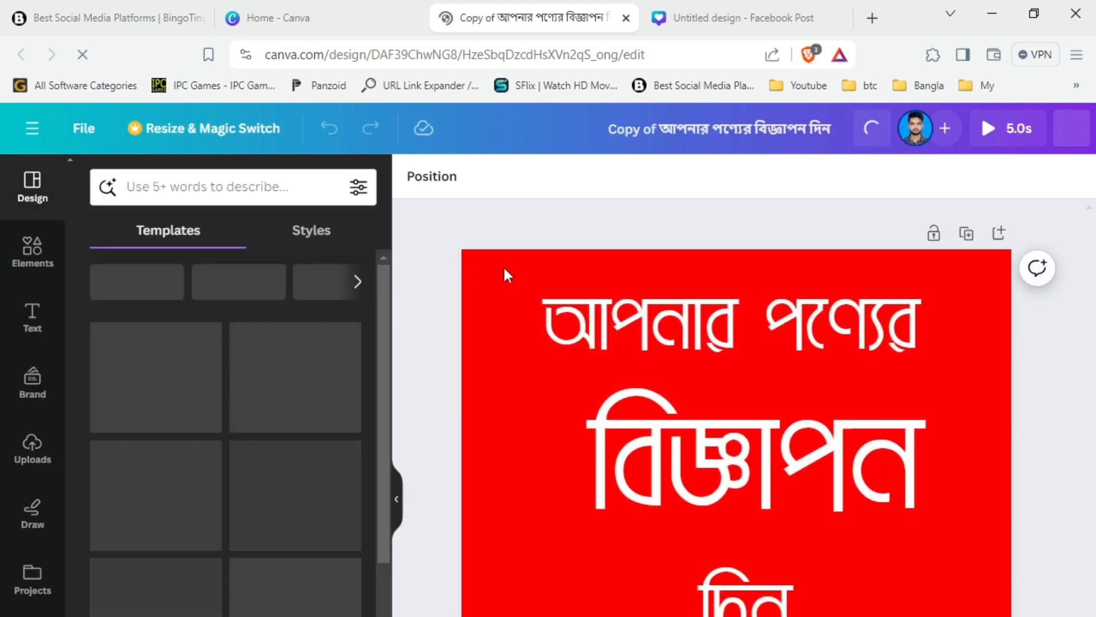
left_click(678, 391)
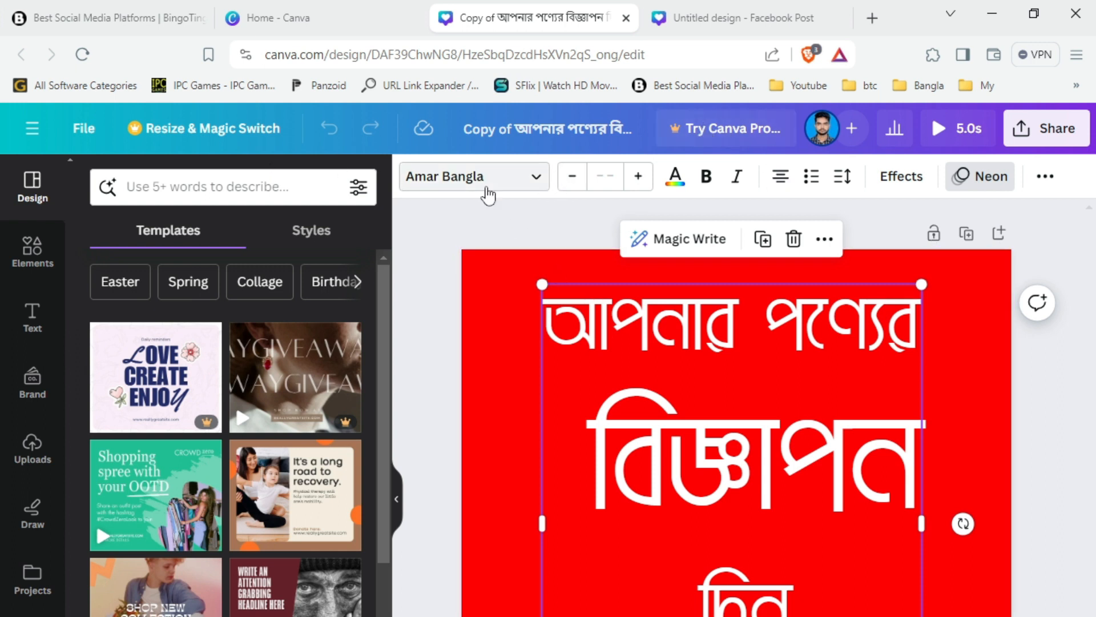
Try the premium "Love Create Enjoy" template, view the yearly Canva Pro trial's payment methods, and close the offer.
left_click(194, 398)
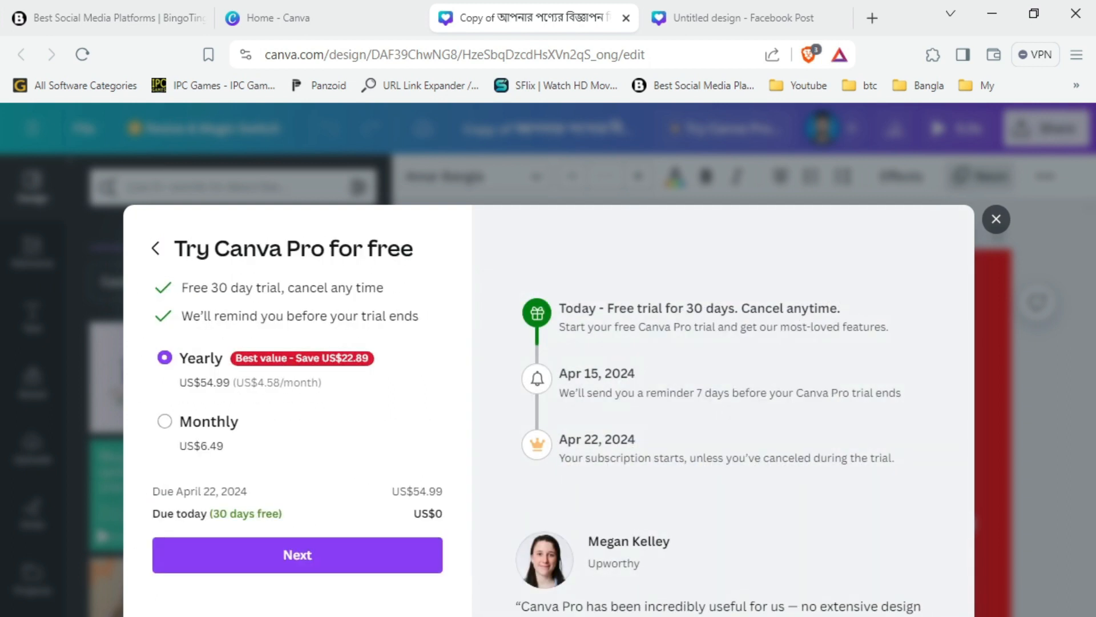
left_click(321, 557)
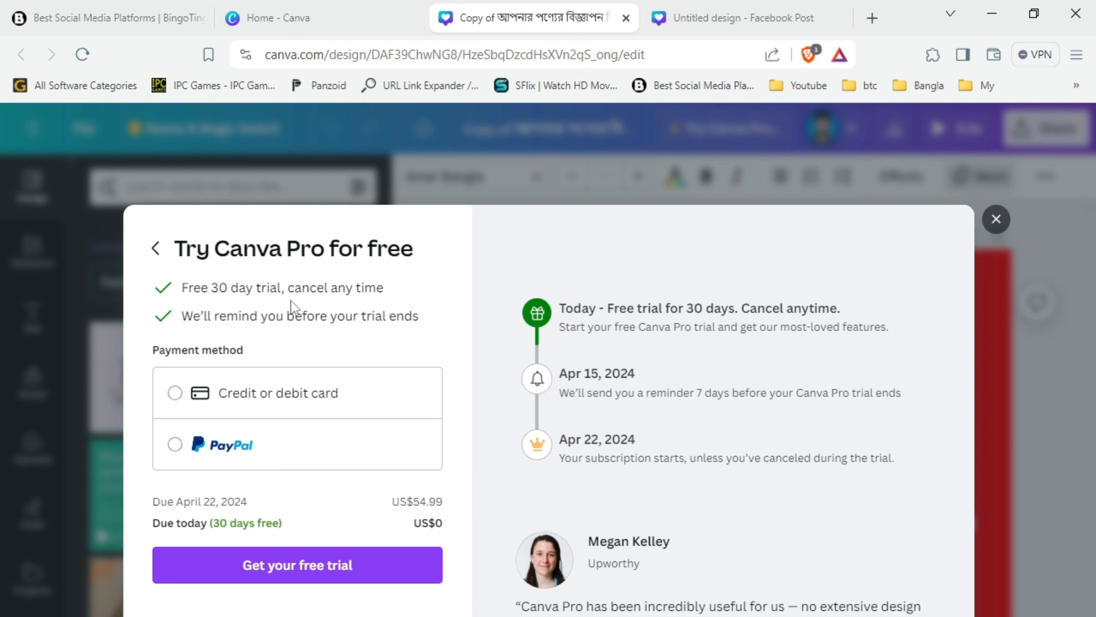
left_click(997, 219)
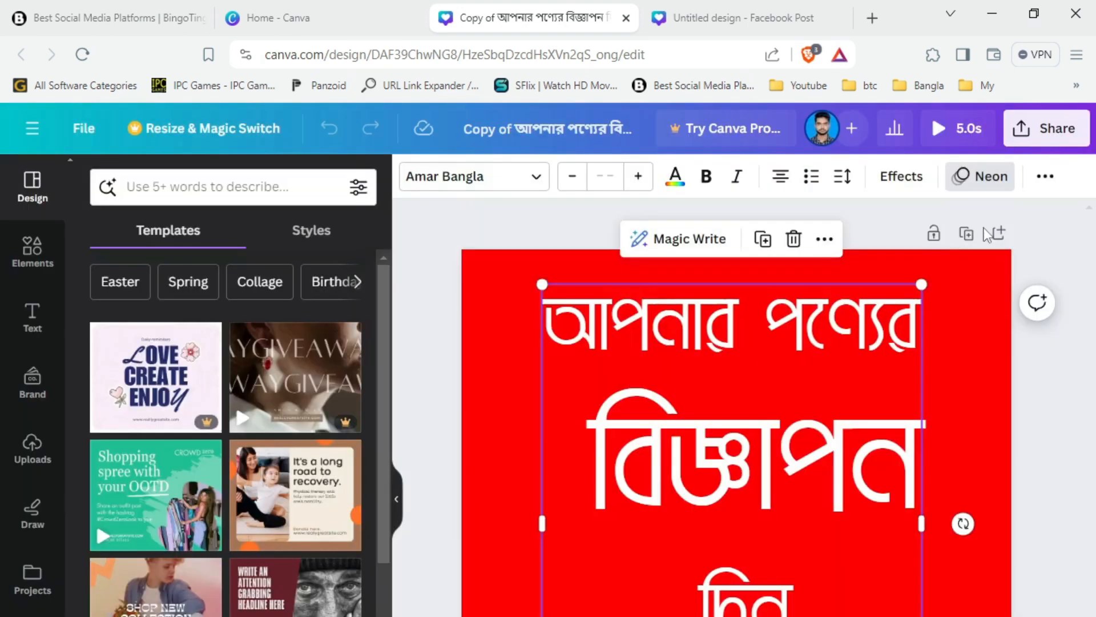